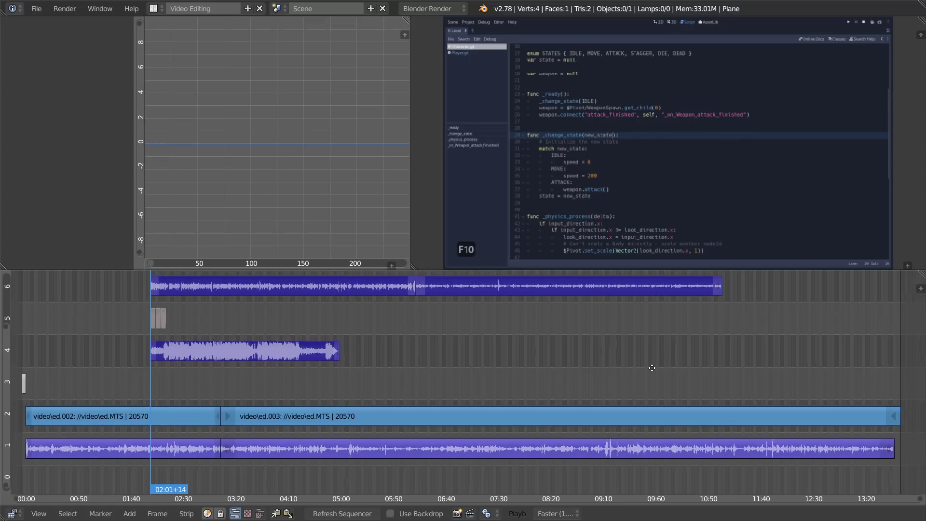
Undo the last import of local footage into the sequencer
middle_click_drag(652, 367, 652, 411)
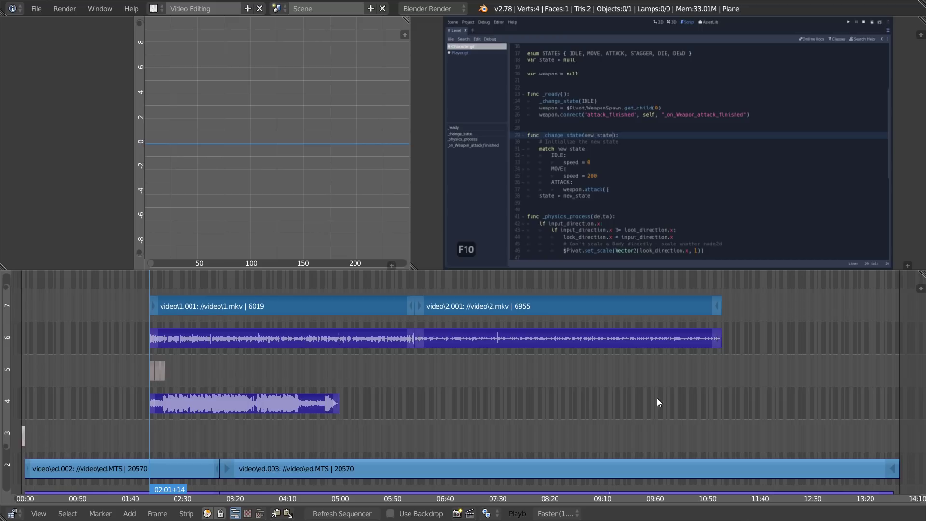
key("ctrl+z")
middle_click_drag(589, 434, 601, 391)
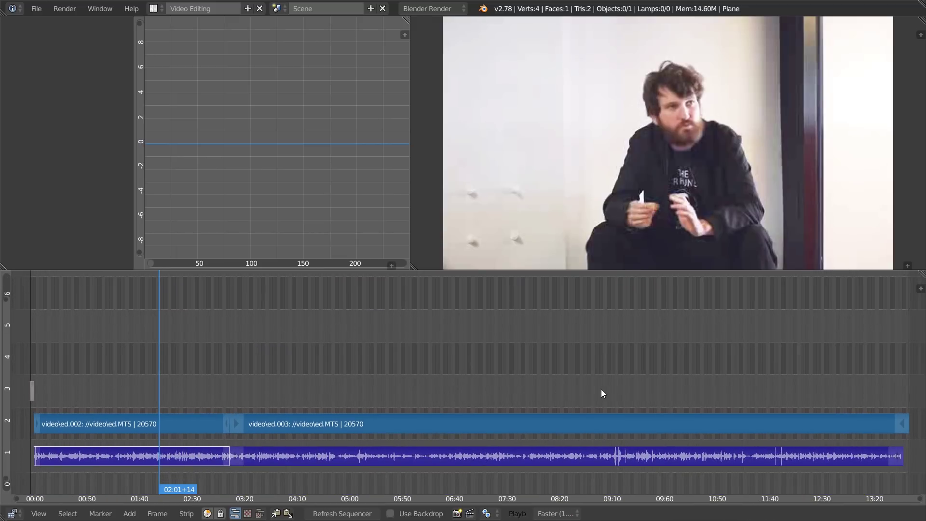
Search the available commands for "import" to find PS.Import local footage
key("space")
type("import")
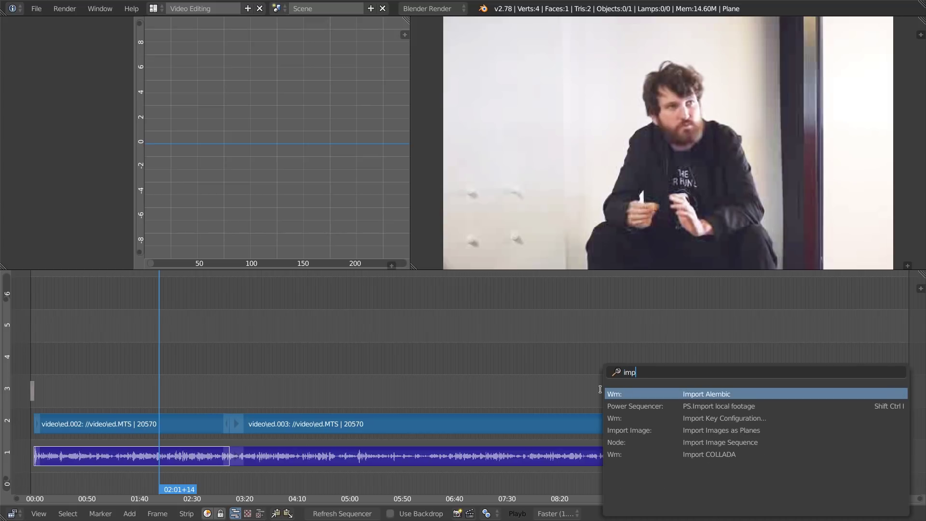
left_click(676, 408)
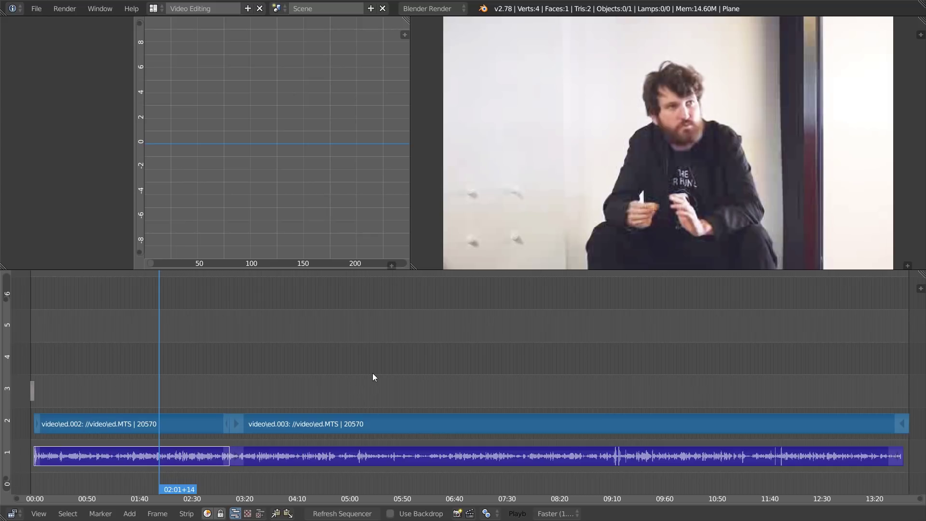
Switch to the file manager and look over the audio, img and video folders of the interview-3-ed-atomic-racoon project
key("super+1")
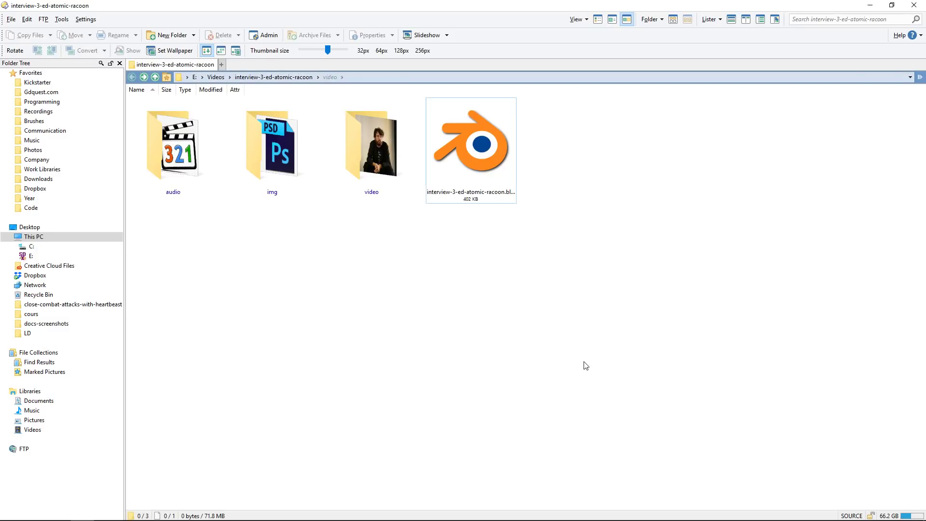
key("Left")
key("Right")
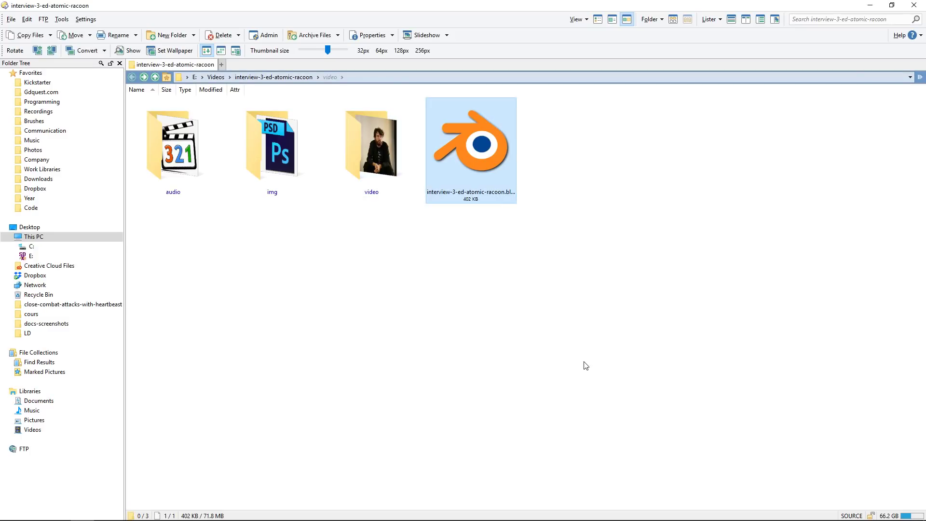
left_click(169, 149)
left_click(254, 152)
left_click(353, 190)
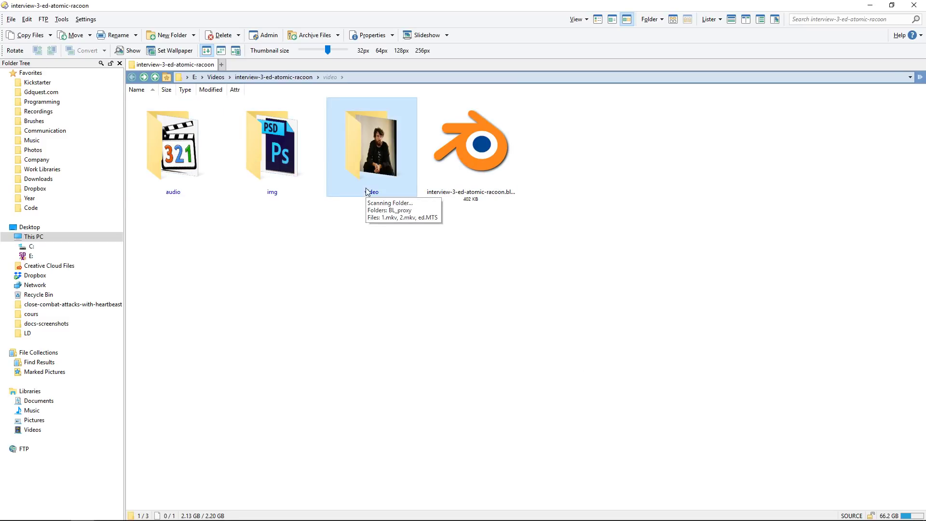
left_click(367, 386)
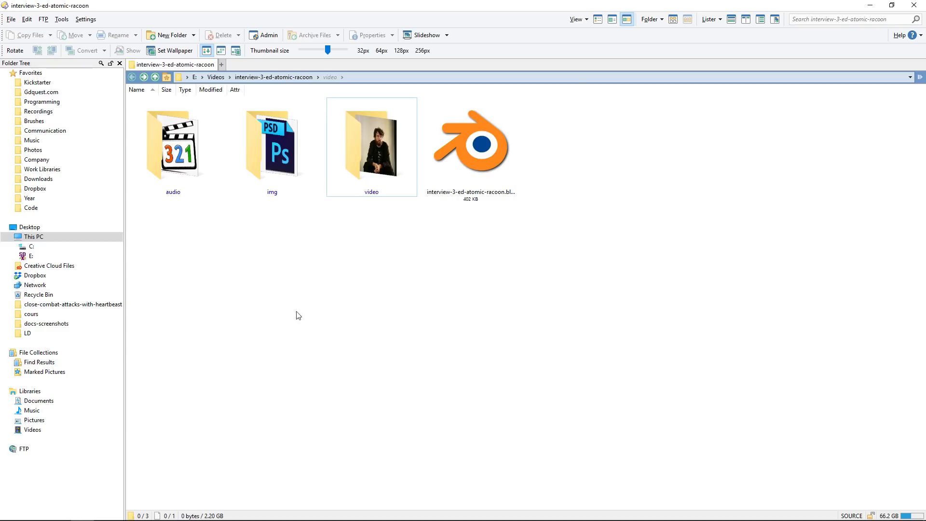
Browse the project's audio and video folders, examining the audio.wav and ed.MTS source files
double_click(195, 144)
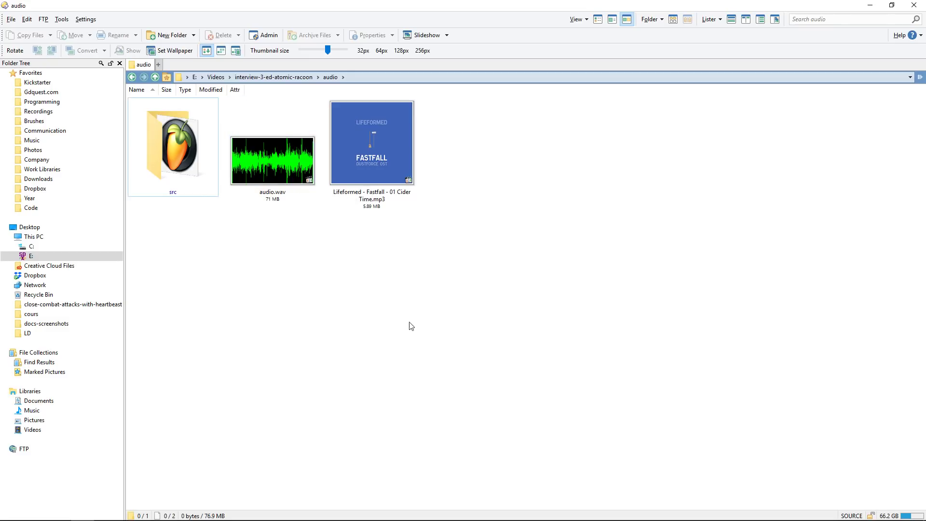
left_click(284, 184)
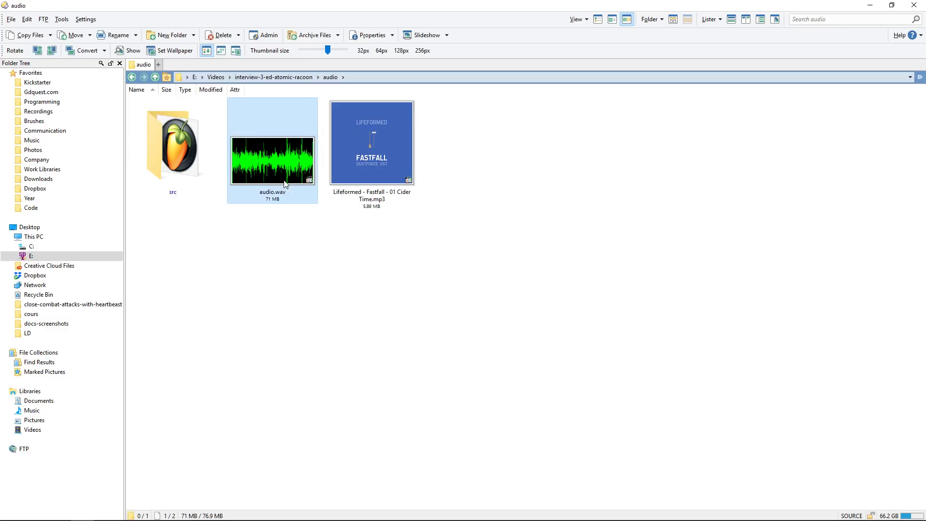
left_click(132, 77)
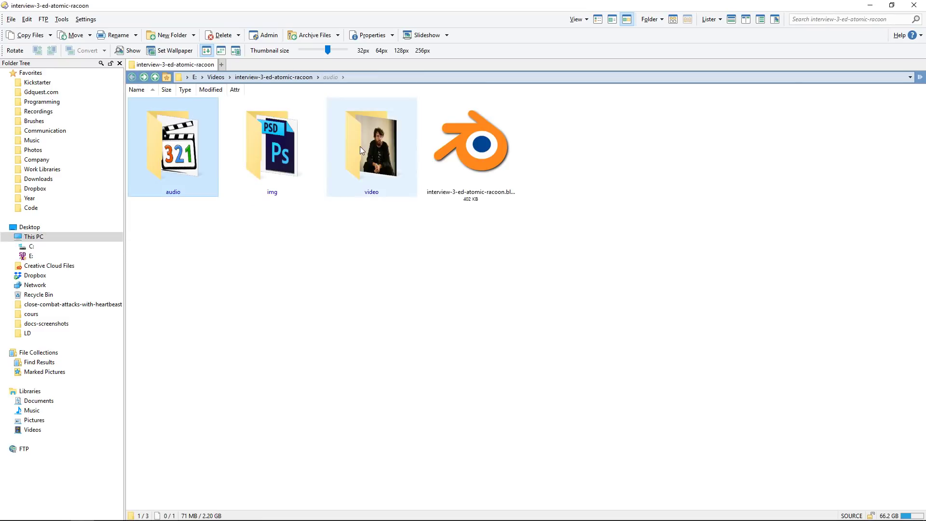
double_click(360, 146)
left_click(476, 173)
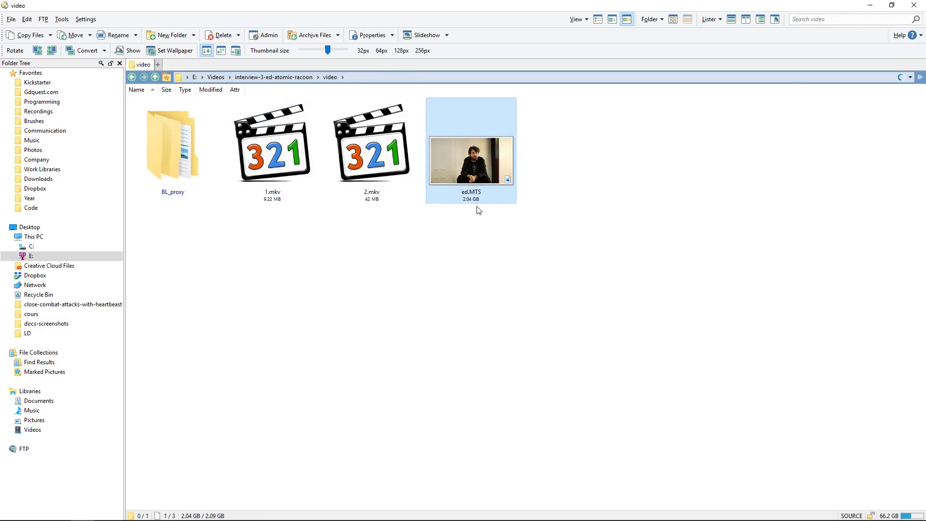
left_click(132, 77)
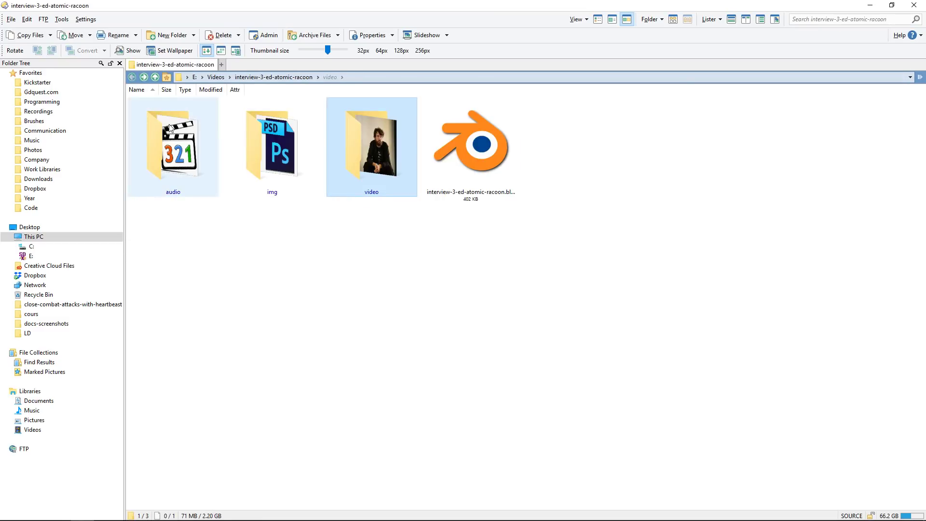
left_click(132, 78)
left_click(286, 259)
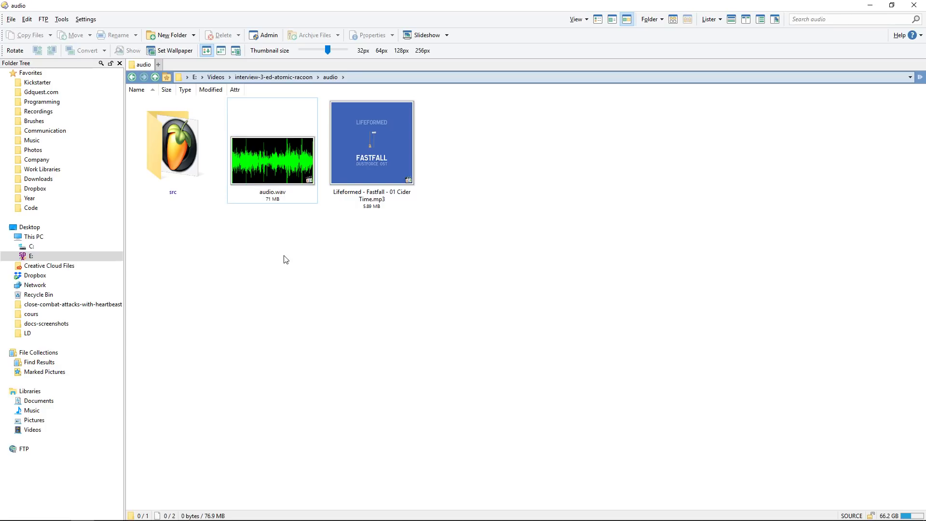
Switch back to Blender and import the project's local footage into the sequencer with Power Sequencer
key("alt+Tab")
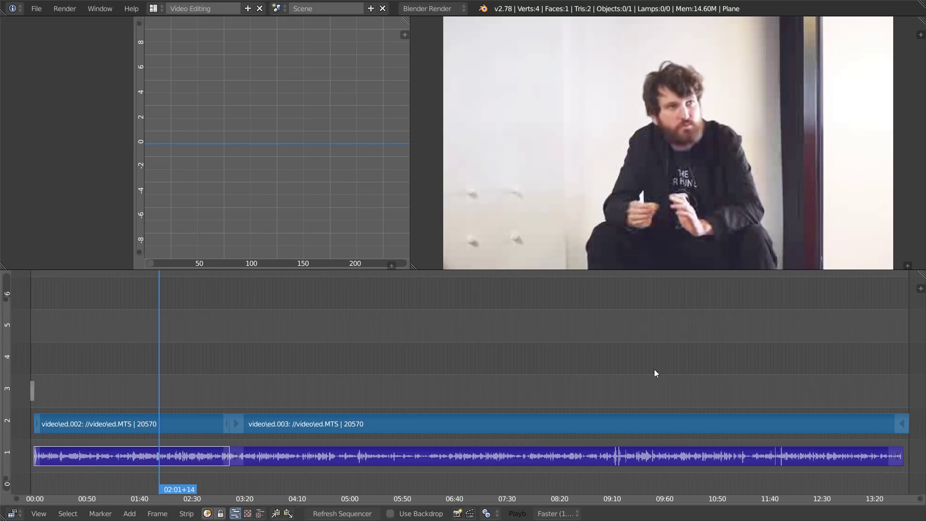
key("ctrl+shift+i")
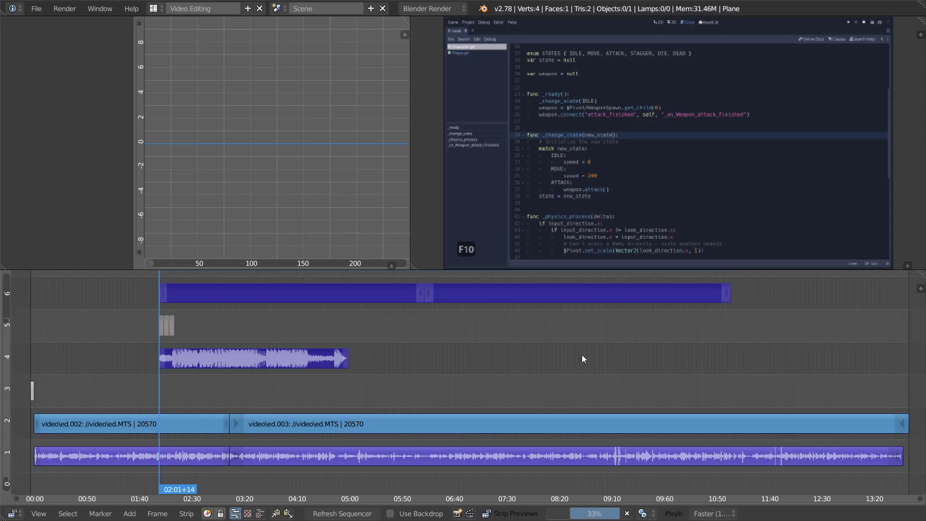
middle_click_drag(489, 363, 272, 326)
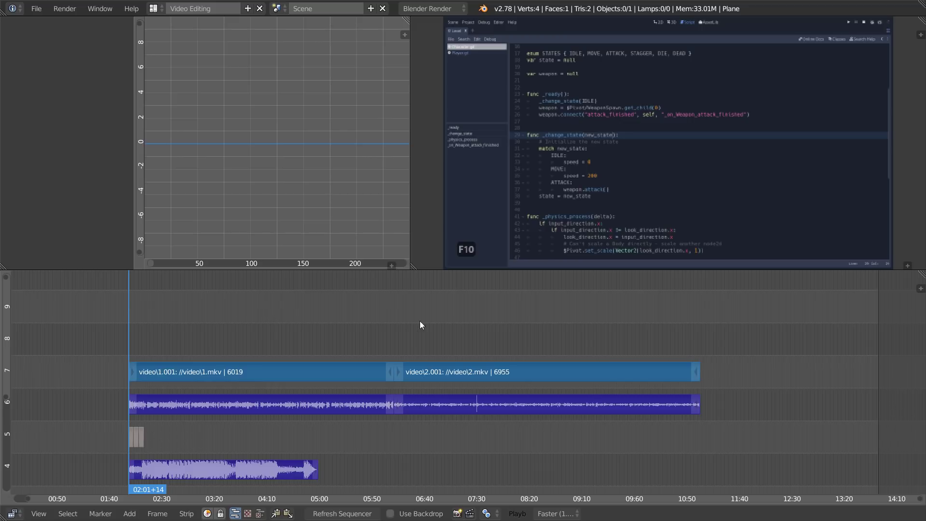
Scrub through the imported 1.mkv and 2.mkv strips to preview them, and fit the whole sequence in view
left_click_drag(419, 321, 539, 328)
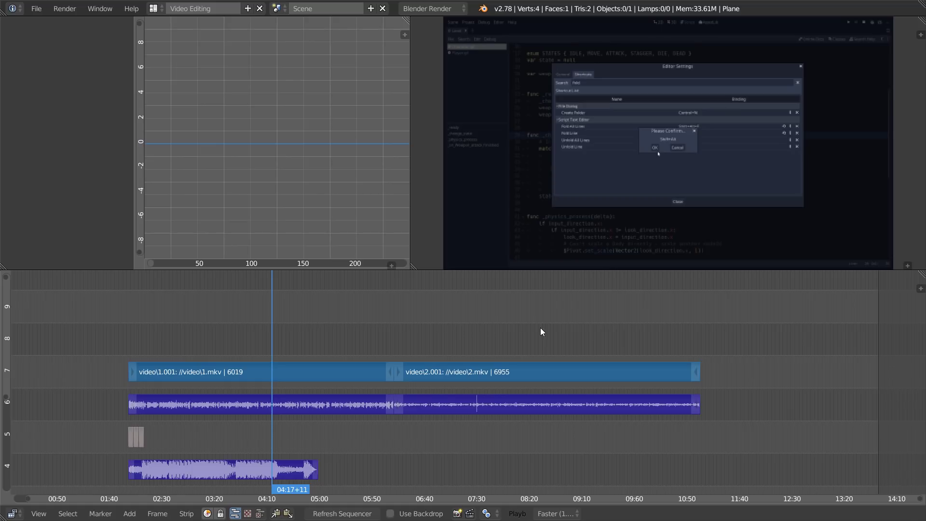
left_click(540, 328)
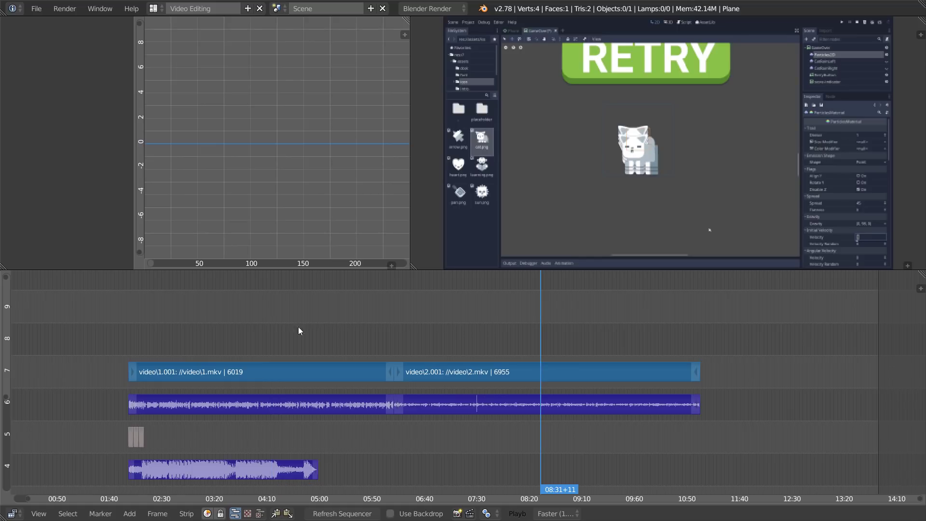
left_click(291, 326)
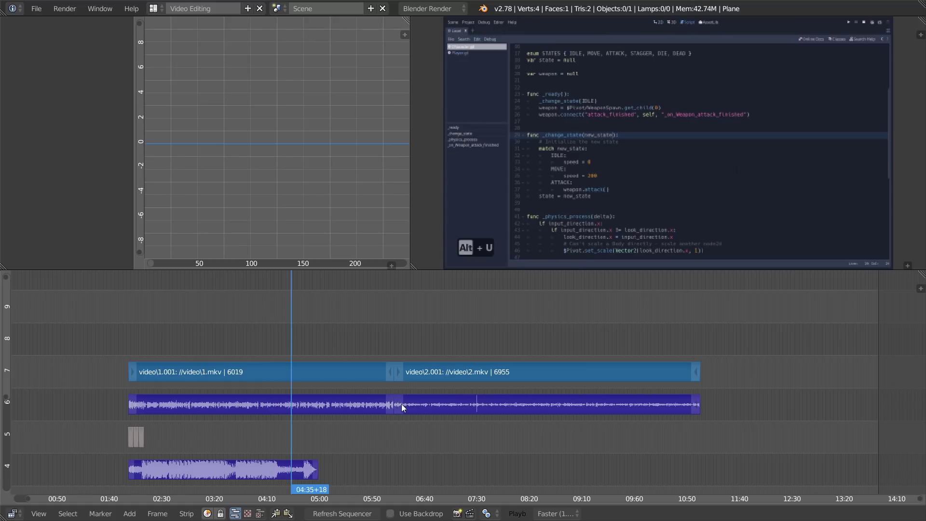
key("Home")
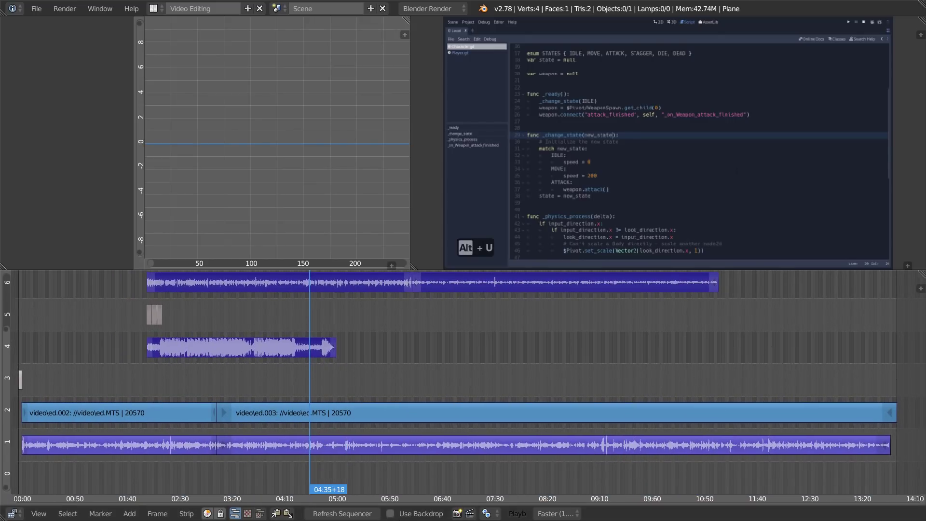
Switch to the file manager and inspect the project's img folder, including the pics.psd file
key("alt+Tab")
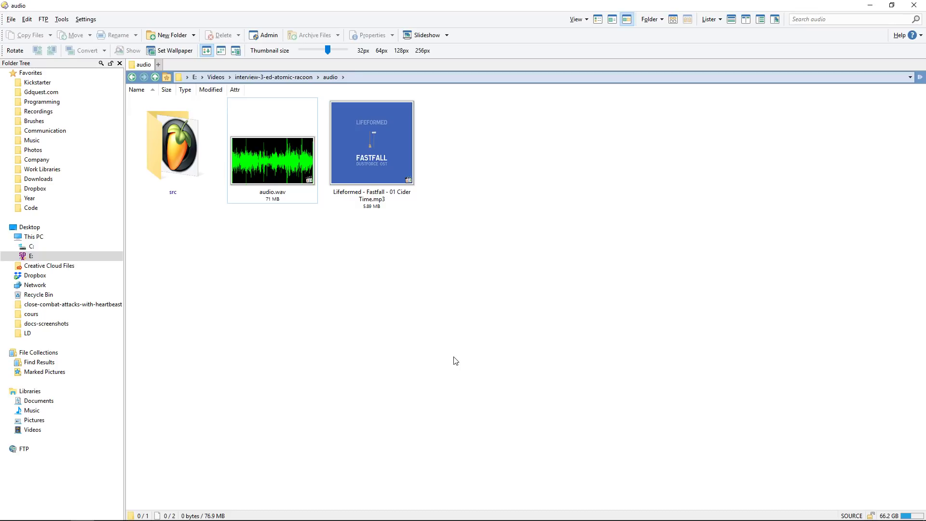
key("Left")
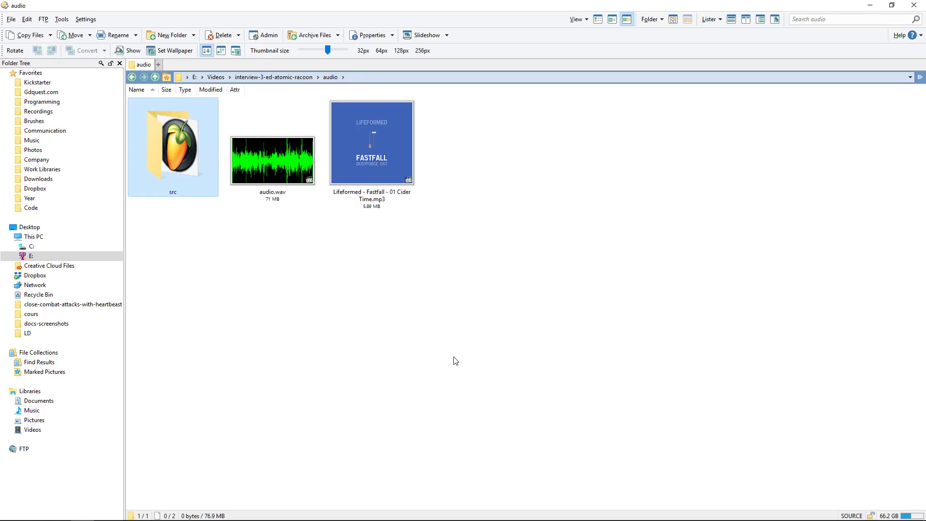
key("BackSpace")
key("Right")
key("Return")
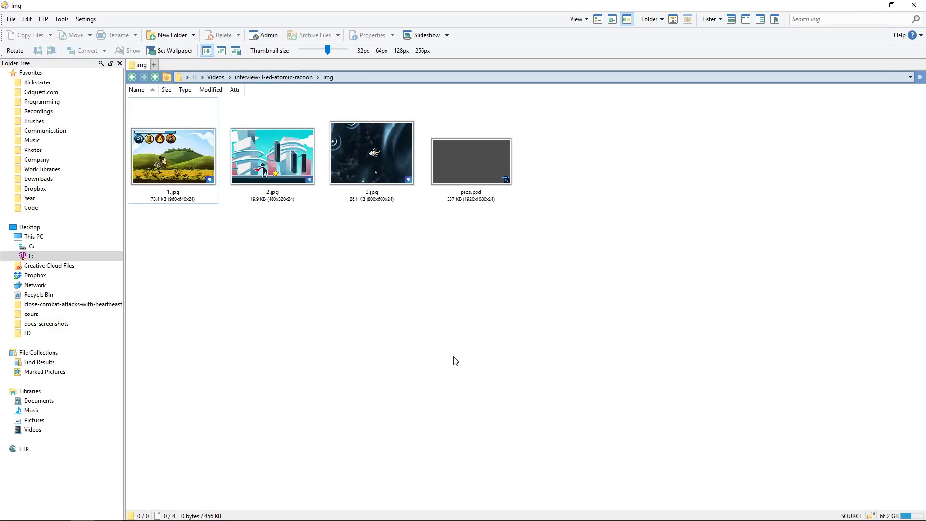
left_click(441, 152)
mouse_move(476, 188)
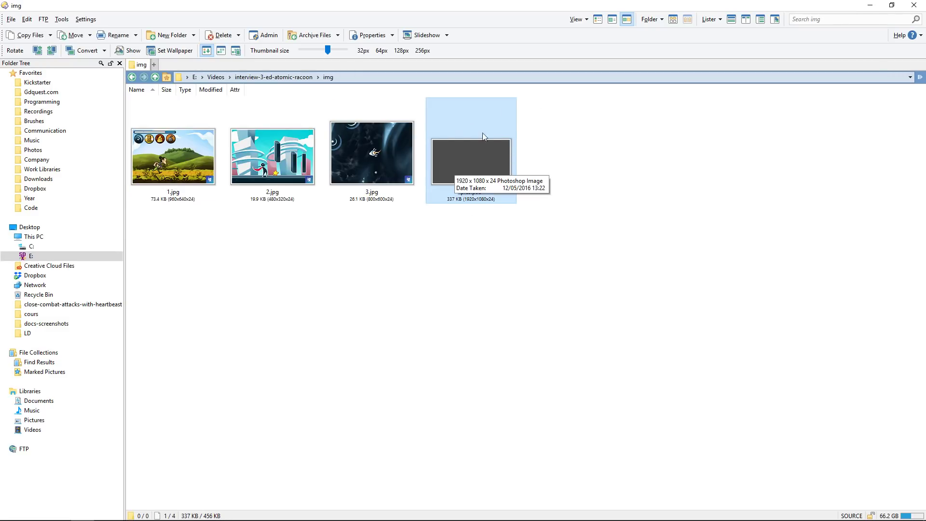
left_click(583, 252)
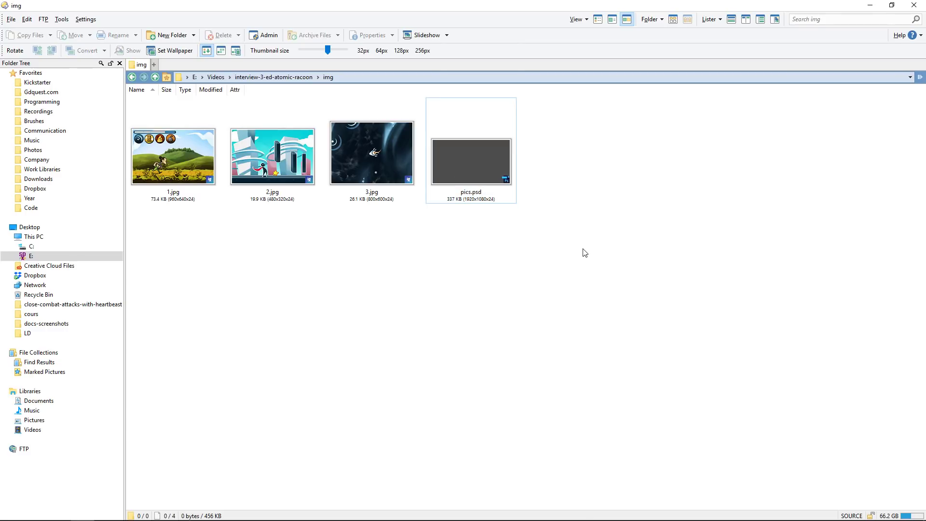
Open the project's video folder and examine the BL_proxy subfolder among the video files
key("BackSpace")
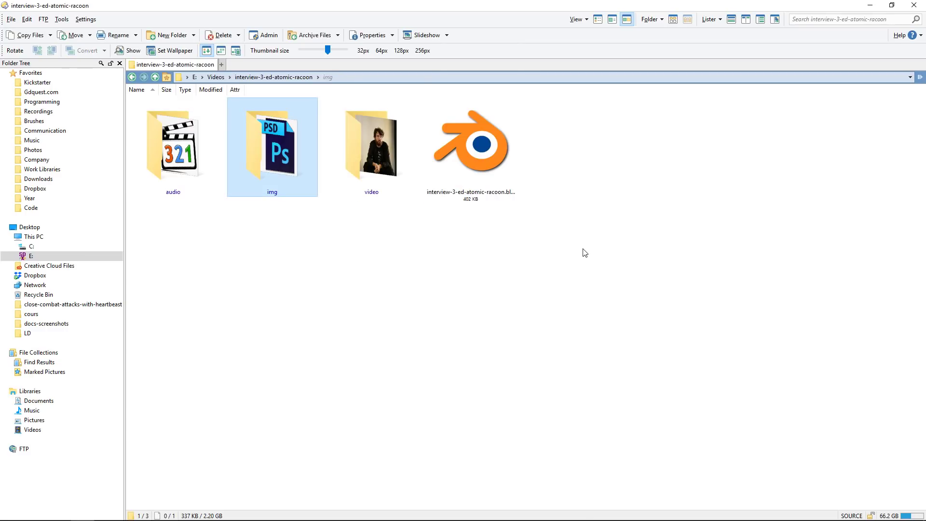
double_click(367, 174)
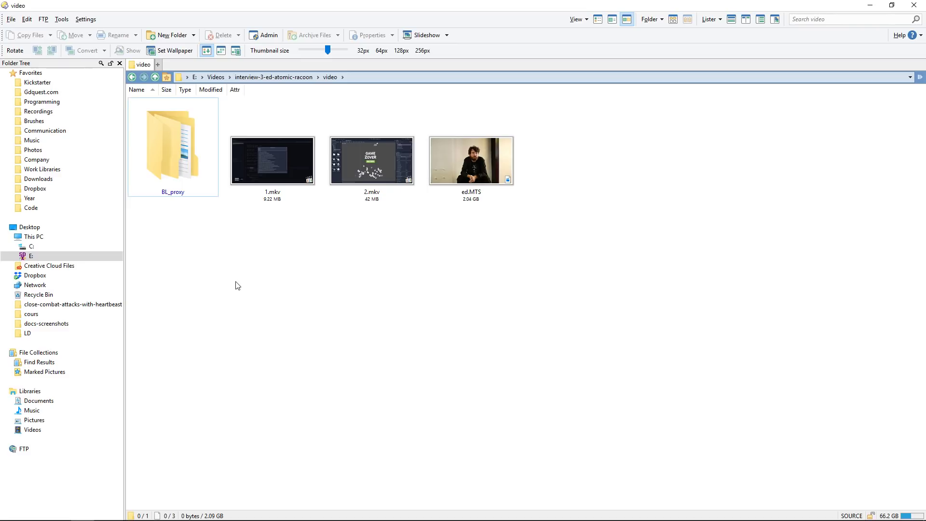
left_click(191, 177)
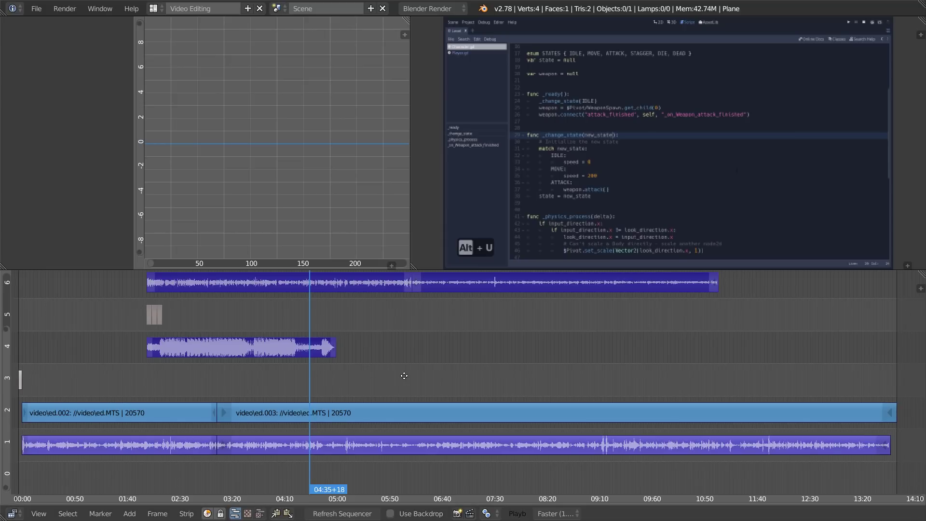
Undo the playhead moves and the local footage import, and select all the remaining strips
middle_click_drag(404, 376, 403, 416)
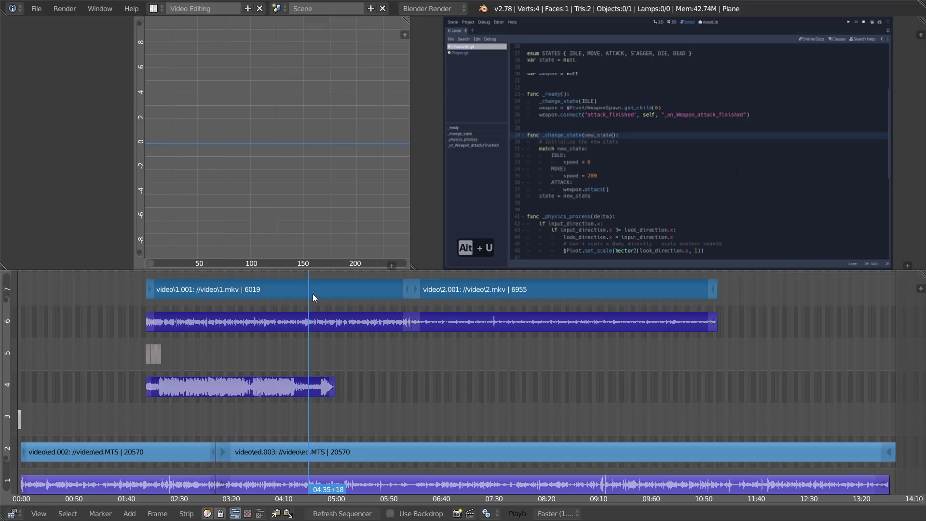
middle_click_drag(457, 409, 457, 414)
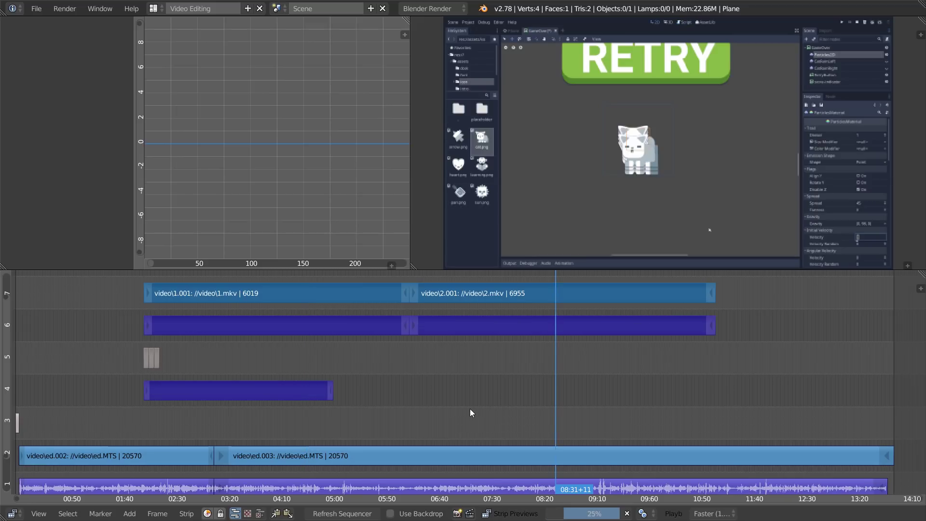
key("ctrl+z")
key("ctrl+z")
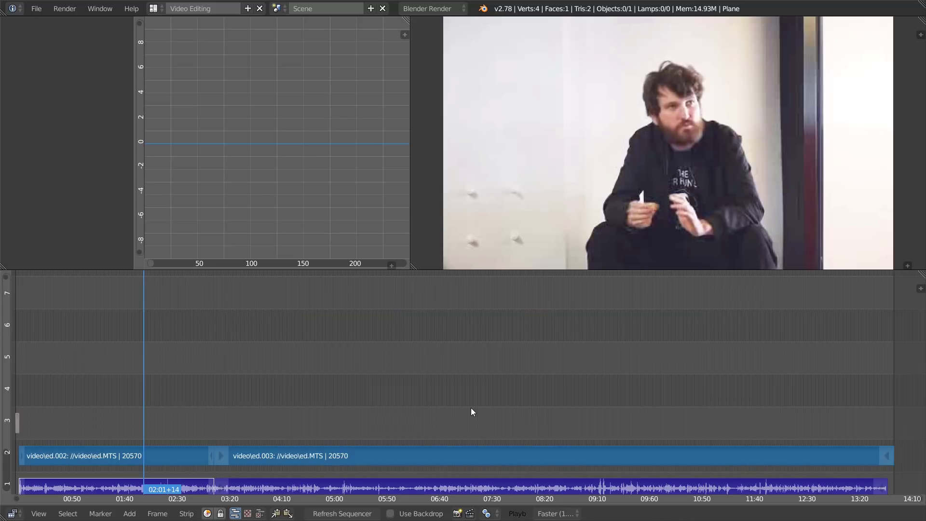
key("a")
middle_click_drag(477, 403, 484, 394)
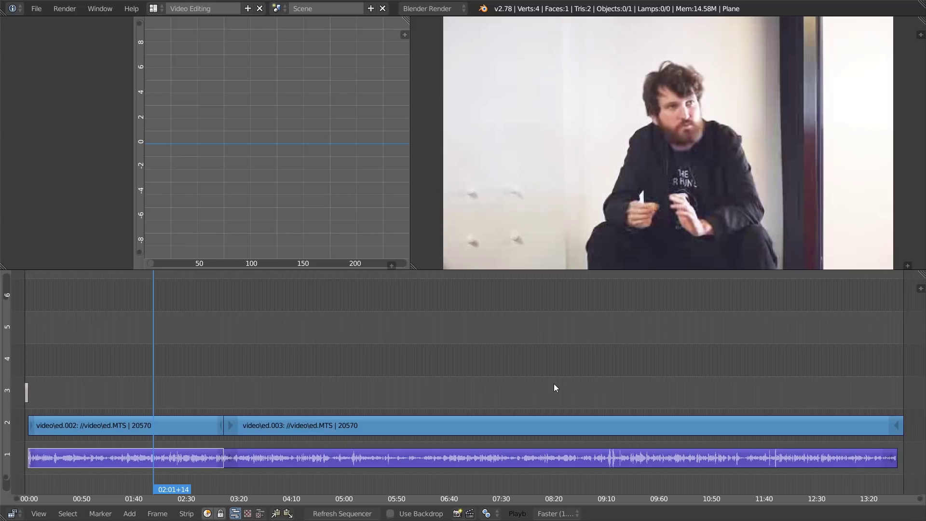
Search the input preferences for "impo", examine the shortcut and options of PS.Import local footage, and close the preferences
key("ctrl+alt+u")
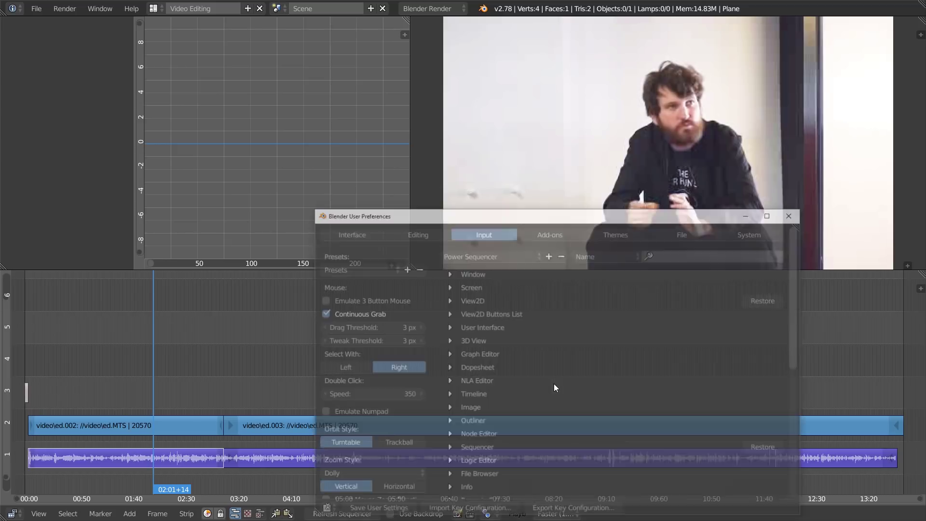
left_click_drag(502, 222, 364, 165)
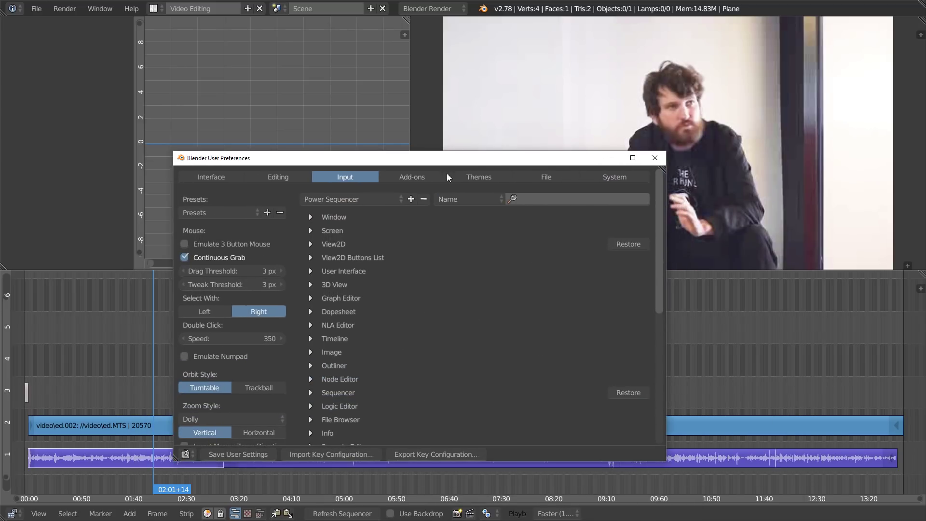
left_click(535, 198)
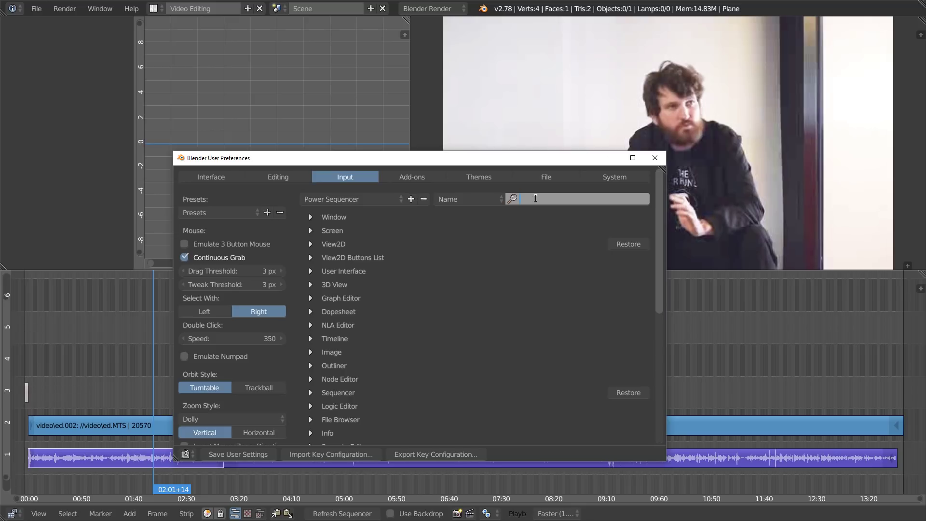
type("impo")
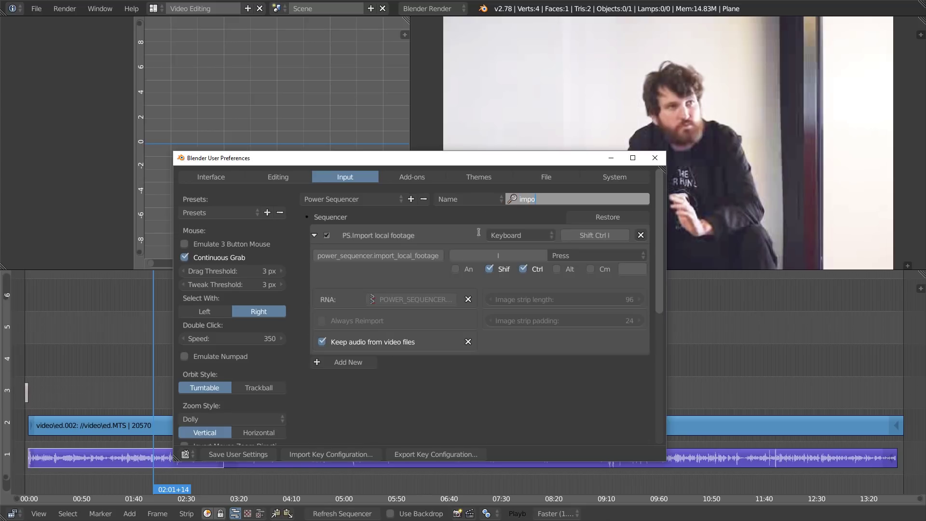
key("Return")
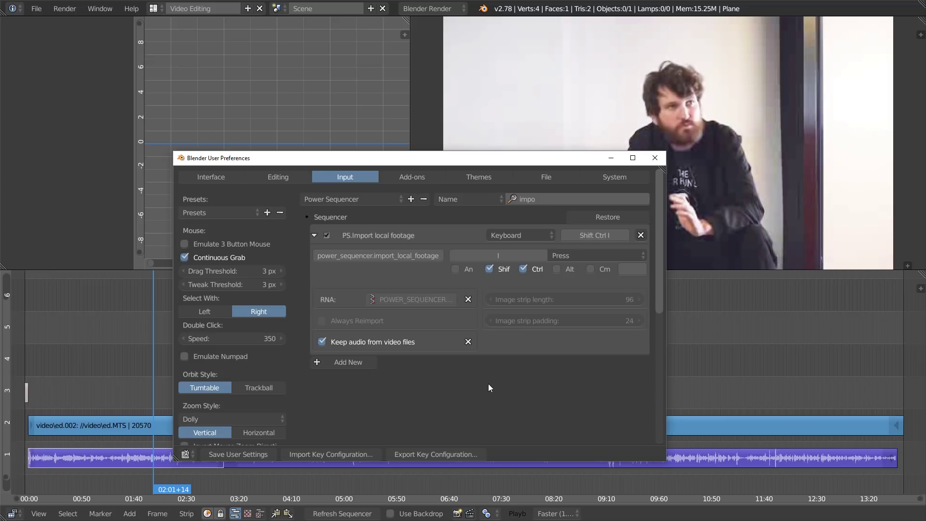
left_click(654, 158)
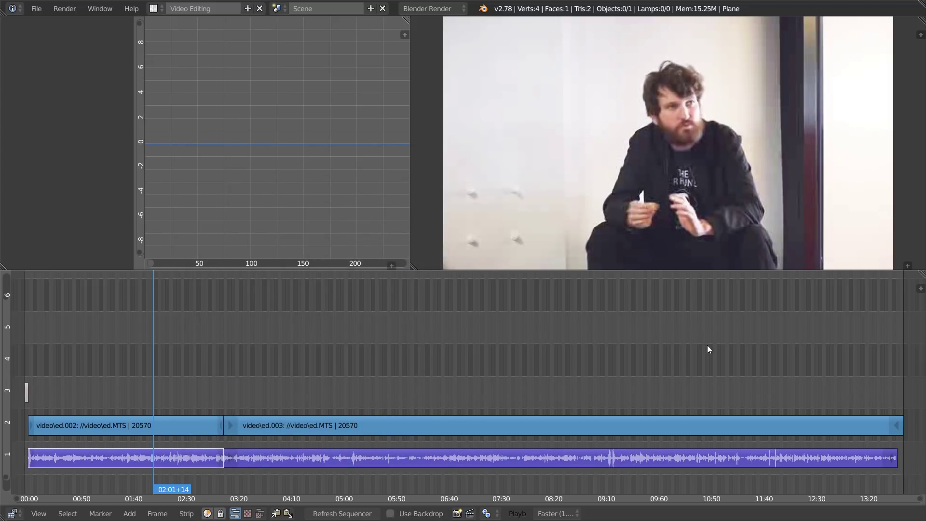